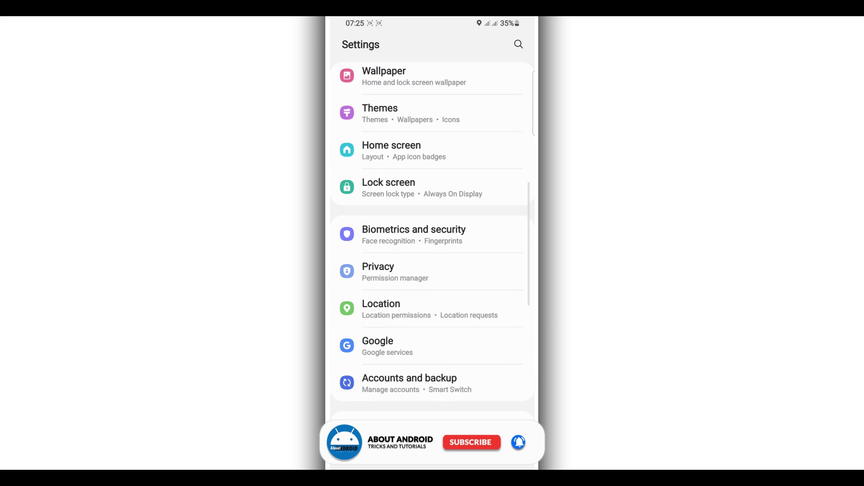
- Launch Settings and go to the Galaxy A70's About phone page
{"action": "key", "text": "Escape"}
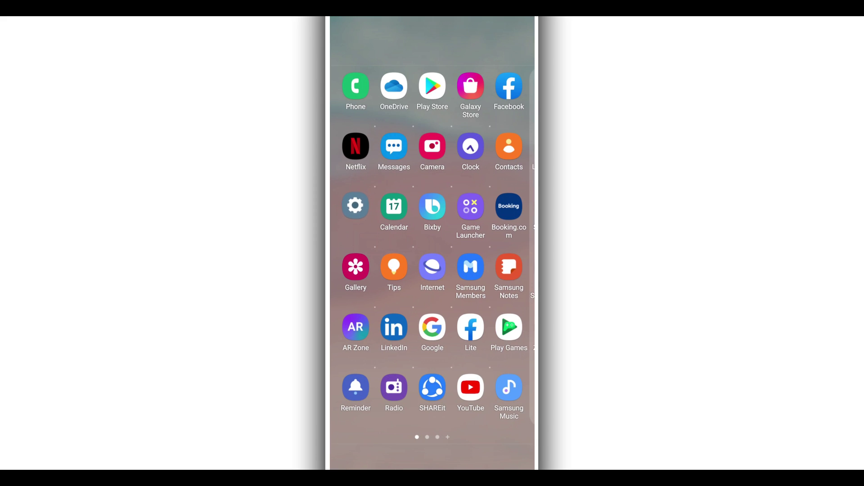
{"action": "left_click", "coordinate": [355, 207]}
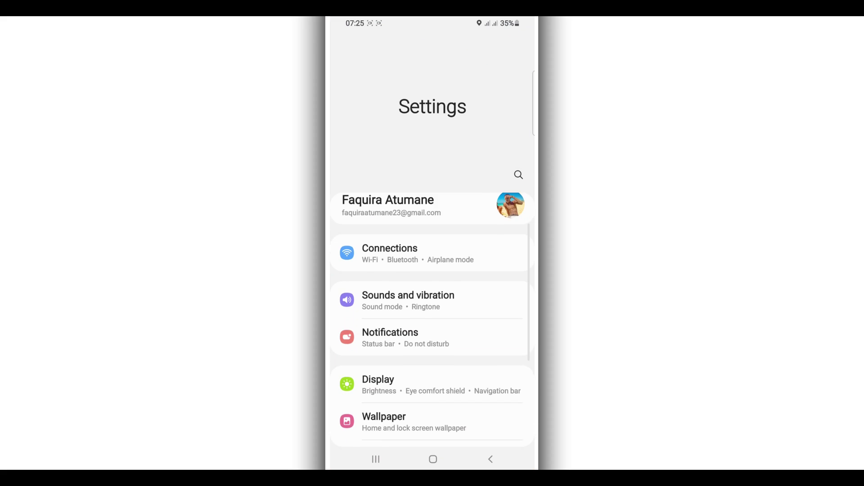
{"action": "scroll", "coordinate": [432, 270], "scroll_direction": "down", "scroll_amount": 10}
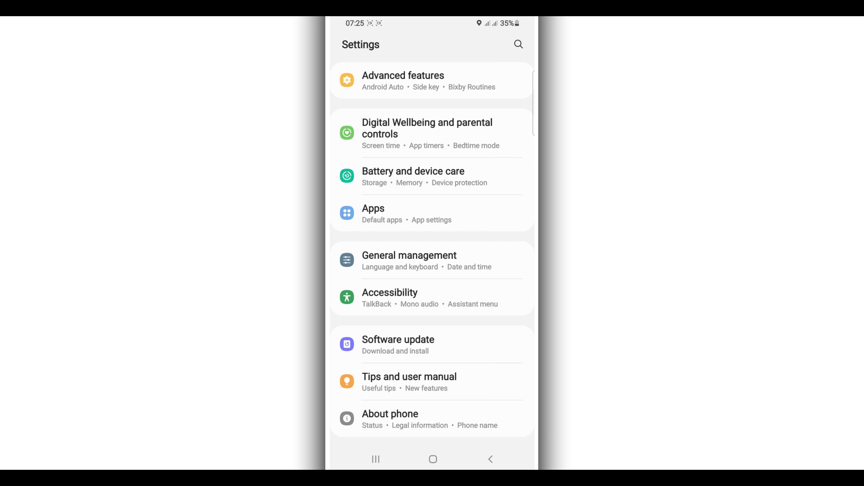
{"action": "left_click", "coordinate": [390, 419]}
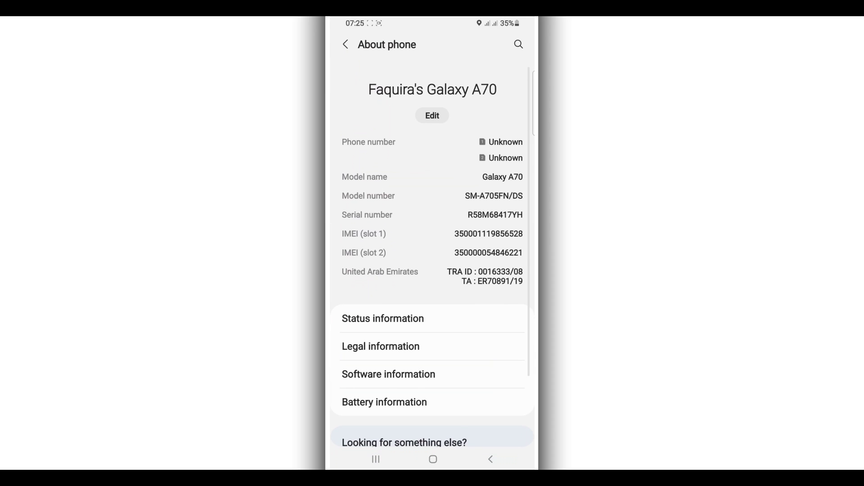
{"action": "scroll", "coordinate": [432, 270], "scroll_direction": "down", "scroll_amount": 5}
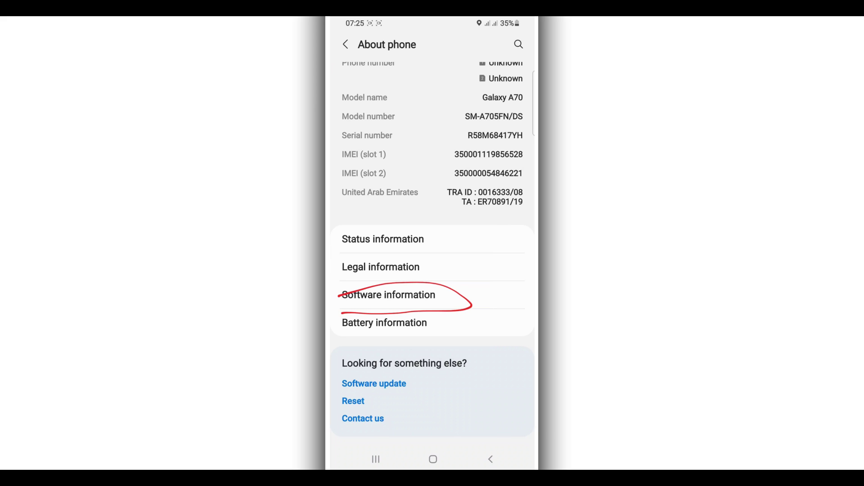
- Unlock developer mode from Software information, confirming with the device PIN
{"action": "left_click", "coordinate": [388, 295]}
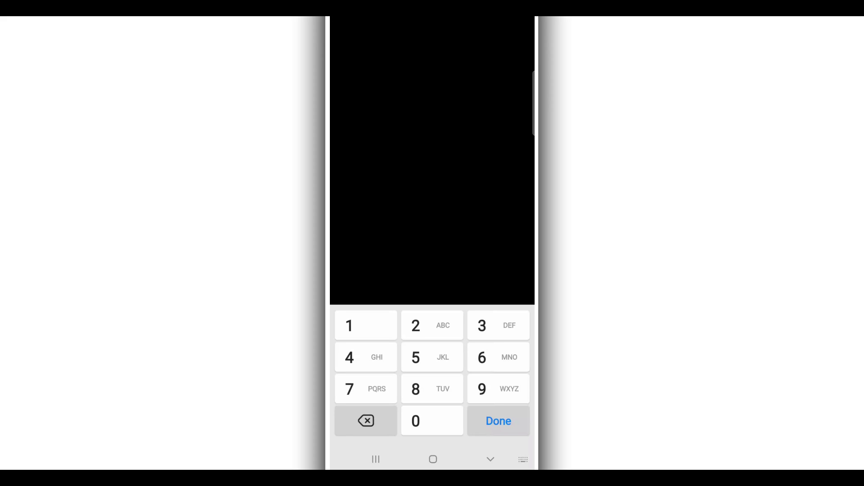
{"action": "left_click", "coordinate": [433, 388]}
{"action": "left_click", "coordinate": [432, 421]}
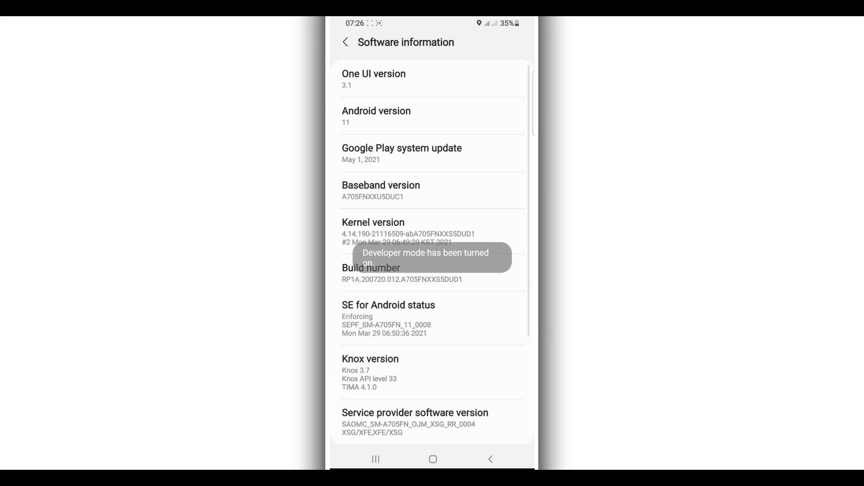
- Return to the main Settings list and go to Developer options
{"action": "left_click", "coordinate": [490, 459]}
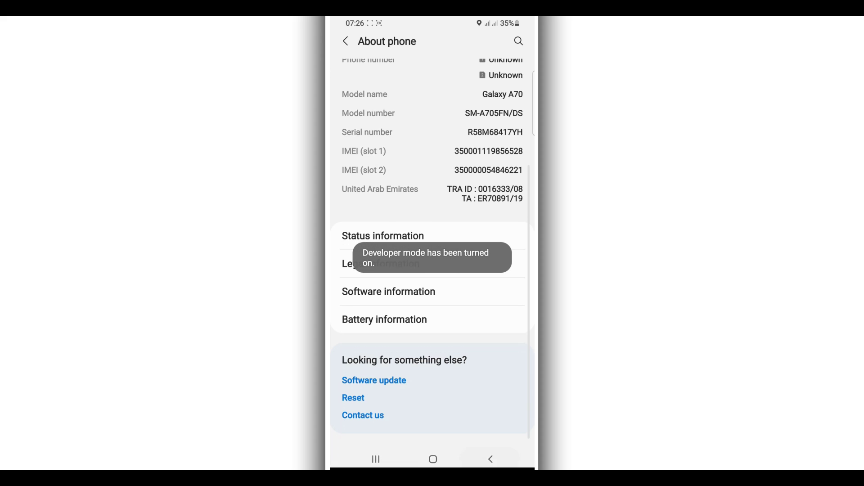
{"action": "left_click", "coordinate": [490, 459]}
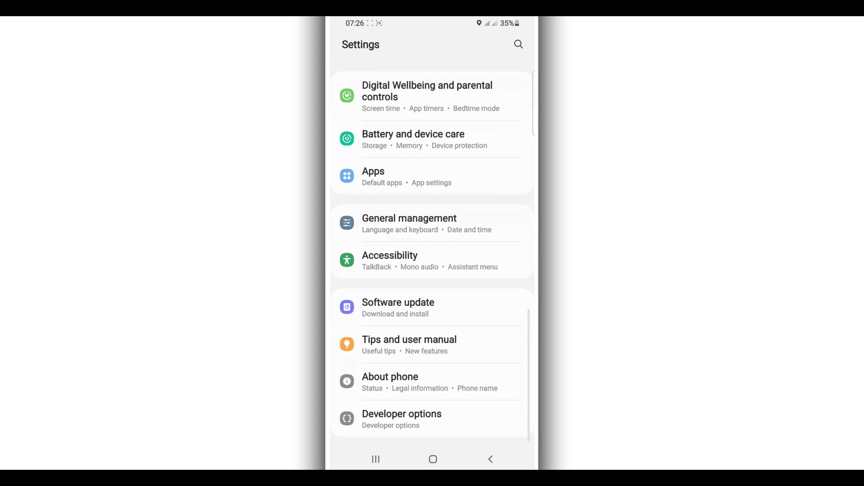
{"action": "scroll", "coordinate": [433, 243], "scroll_direction": "up", "scroll_amount": 2}
{"action": "scroll", "coordinate": [432, 244], "scroll_direction": "down", "scroll_amount": 2}
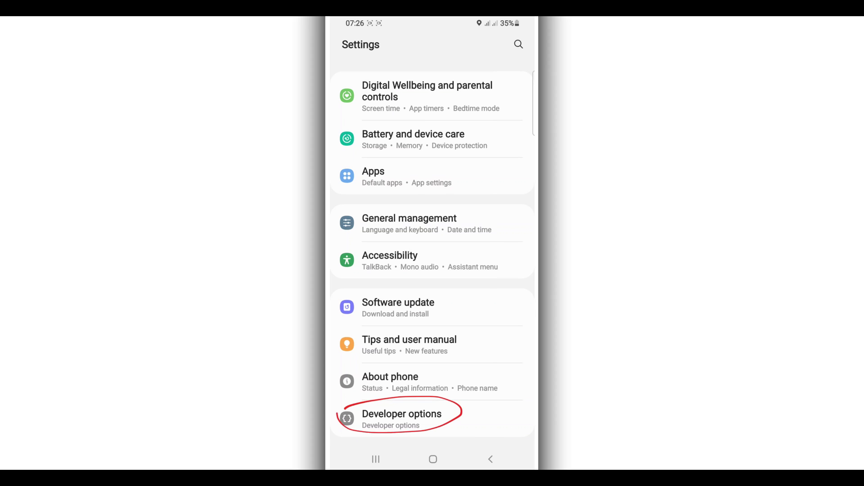
{"action": "left_click", "coordinate": [402, 419]}
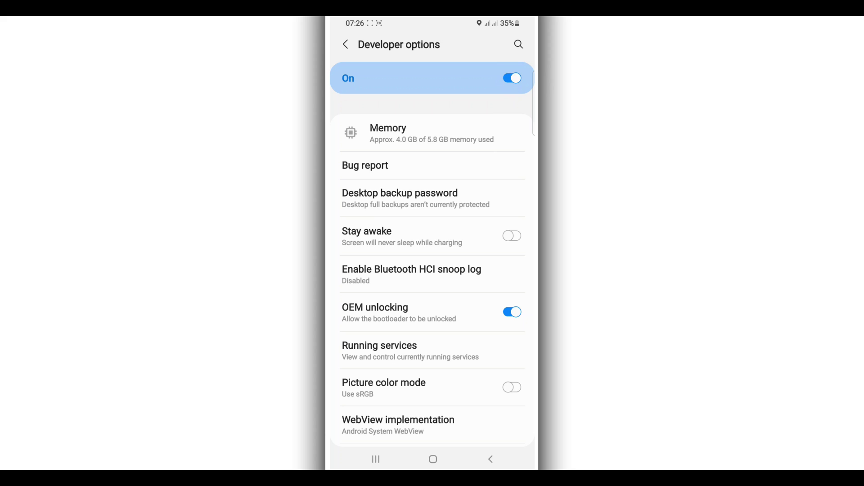
{"action": "scroll", "coordinate": [432, 275], "scroll_direction": "down", "scroll_amount": 1}
{"action": "scroll", "coordinate": [433, 276], "scroll_direction": "down", "scroll_amount": 3}
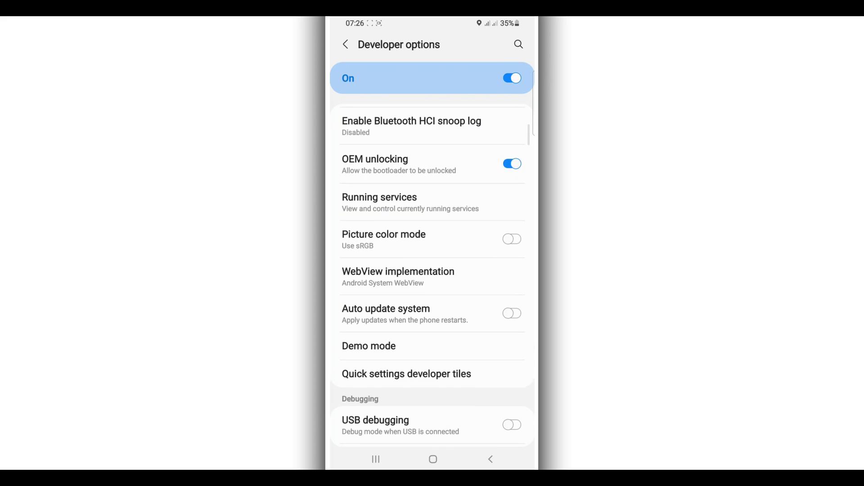
{"action": "scroll", "coordinate": [432, 275], "scroll_direction": "down", "scroll_amount": 3}
{"action": "scroll", "coordinate": [432, 275], "scroll_direction": "down", "scroll_amount": 3}
{"action": "scroll", "coordinate": [432, 275], "scroll_direction": "down", "scroll_amount": 3}
{"action": "scroll", "coordinate": [432, 276], "scroll_direction": "down", "scroll_amount": 3}
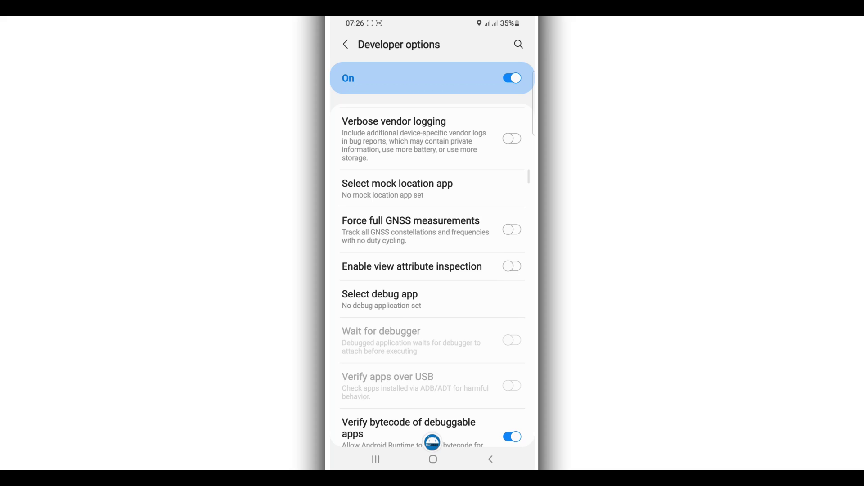
{"action": "scroll", "coordinate": [432, 275], "scroll_direction": "down", "scroll_amount": 3}
{"action": "scroll", "coordinate": [432, 275], "scroll_direction": "down", "scroll_amount": 3}
{"action": "scroll", "coordinate": [433, 276], "scroll_direction": "down", "scroll_amount": 3}
{"action": "scroll", "coordinate": [433, 275], "scroll_direction": "down", "scroll_amount": 3}
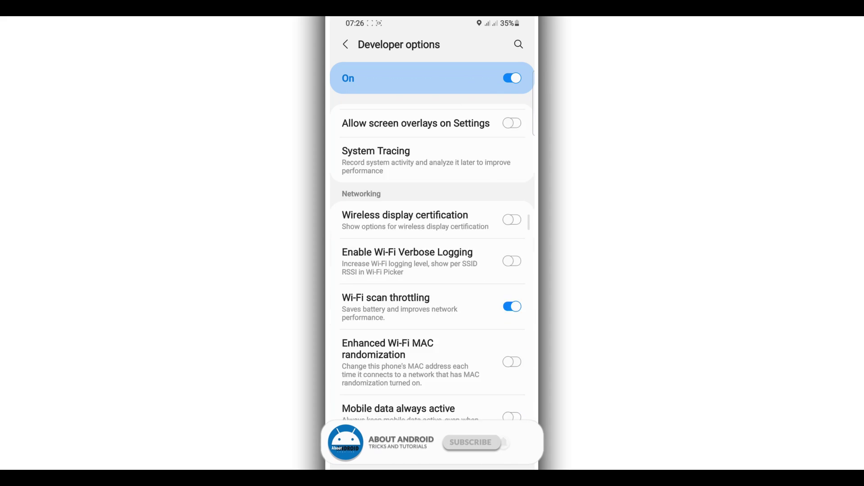
{"action": "scroll", "coordinate": [433, 276], "scroll_direction": "down", "scroll_amount": 2}
{"action": "scroll", "coordinate": [432, 276], "scroll_direction": "down", "scroll_amount": 3}
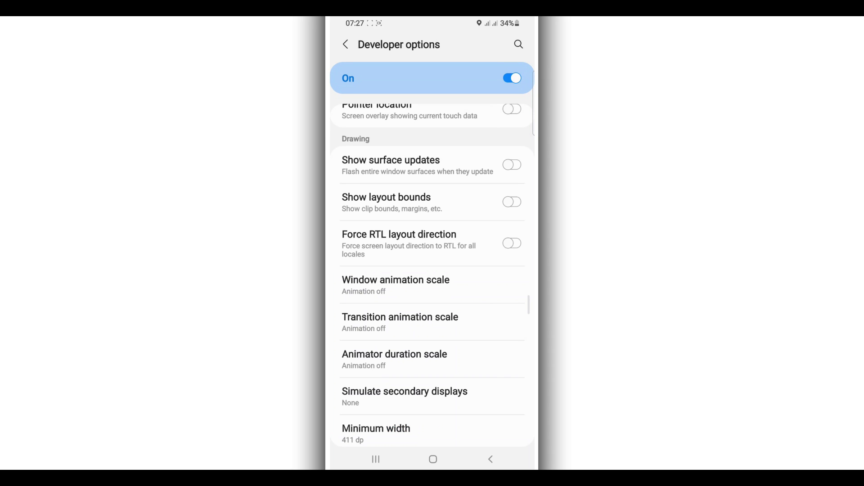
- Leave Settings for the home screen and page through the app drawer toward My Files
{"action": "left_click", "coordinate": [433, 459]}
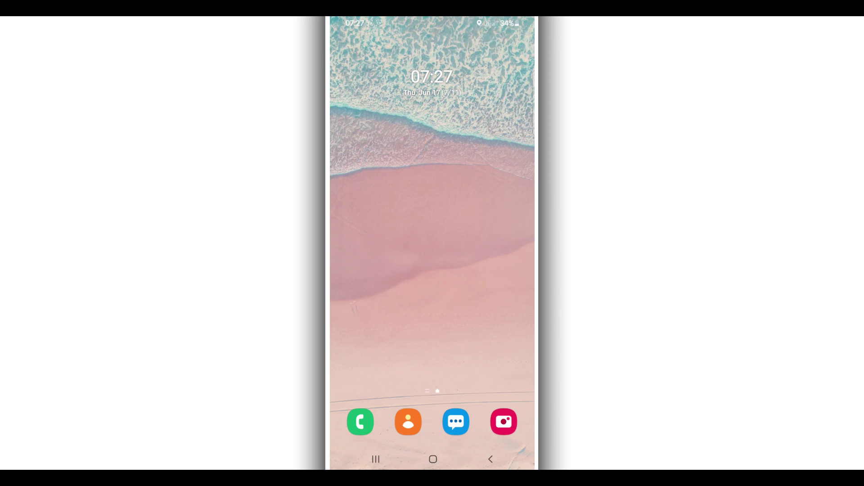
{"action": "left_click_drag", "start_coordinate": [433, 351], "coordinate": [433, 168]}
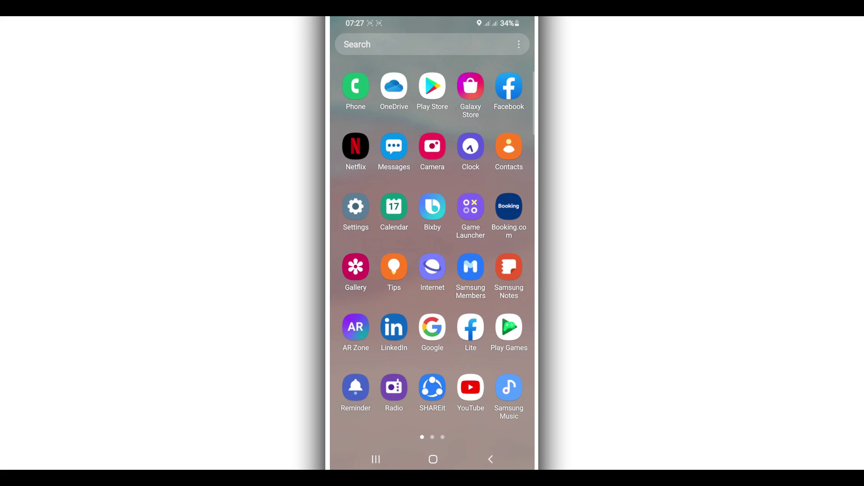
{"action": "left_click", "coordinate": [490, 459]}
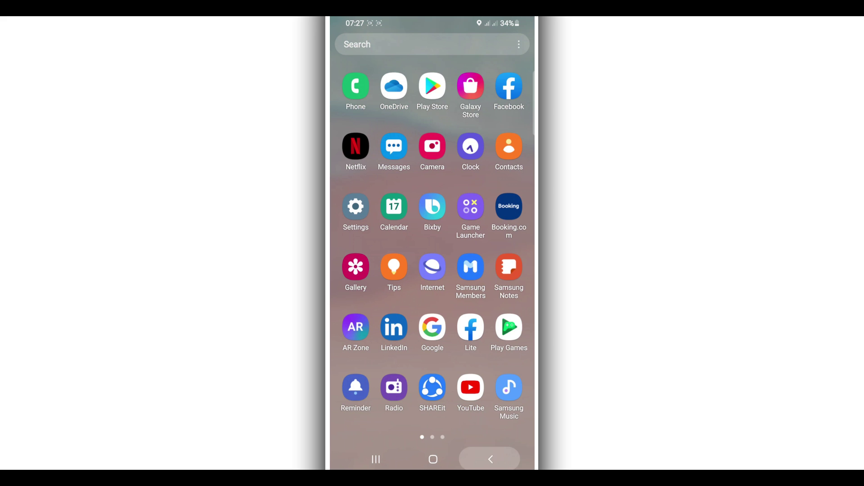
{"action": "left_click_drag", "start_coordinate": [432, 337], "coordinate": [432, 169]}
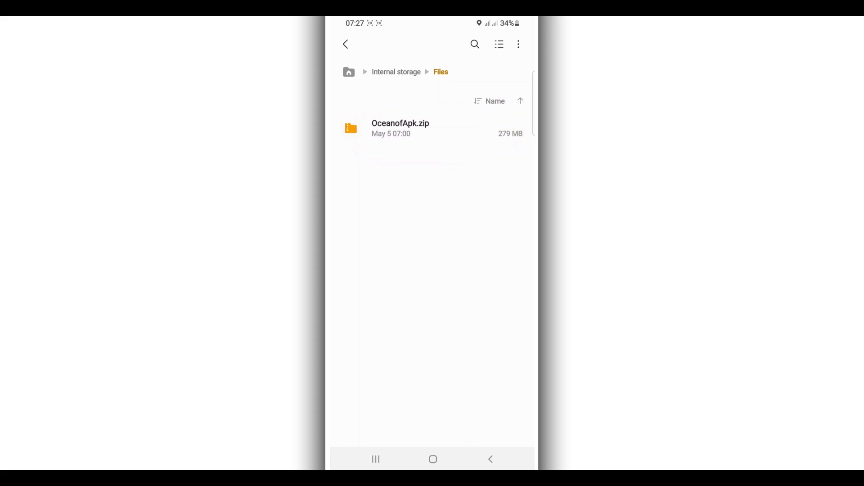
- Extract OceanofApk.apk from OceanofApk.zip, install 光速虚拟机, and launch it
{"action": "left_click", "coordinate": [418, 128]}
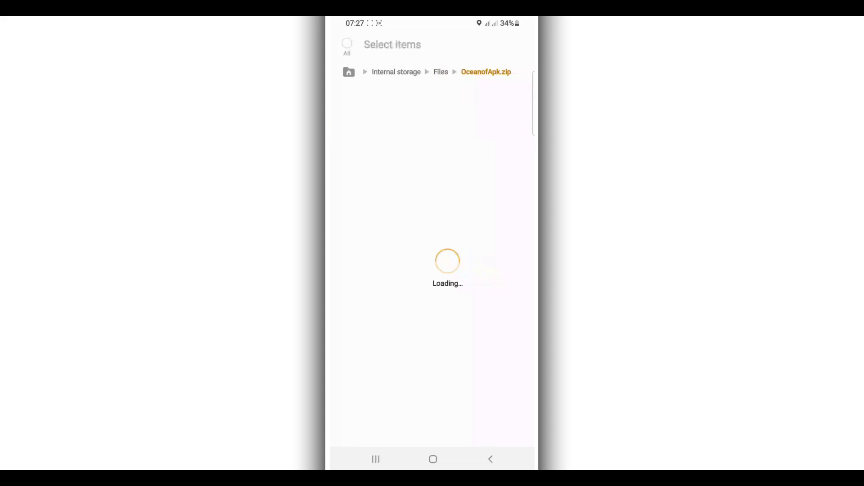
{"action": "left_click", "coordinate": [478, 432]}
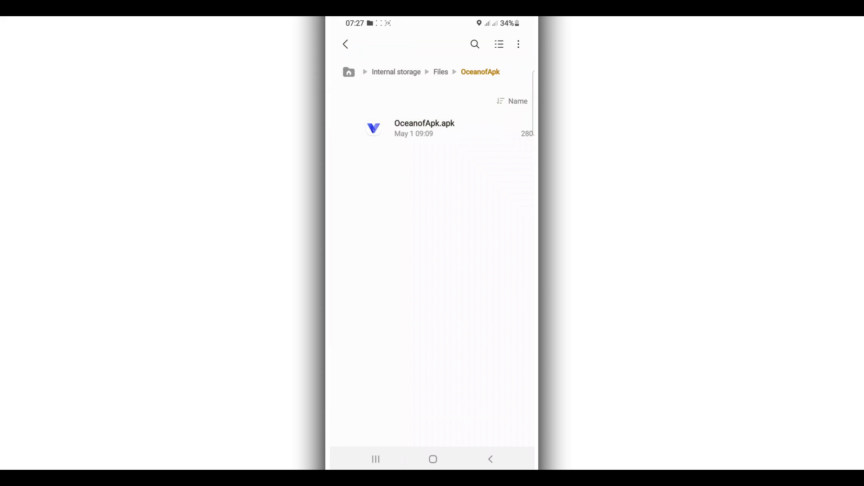
{"action": "left_click", "coordinate": [401, 128]}
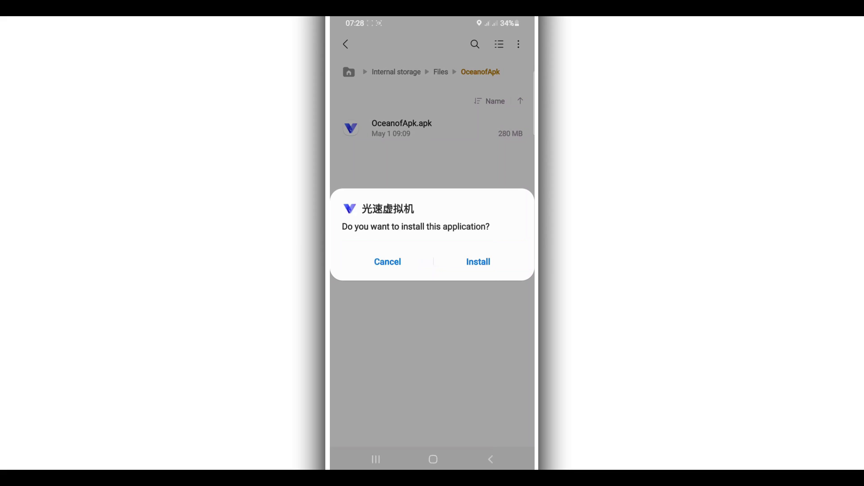
{"action": "left_click", "coordinate": [478, 261]}
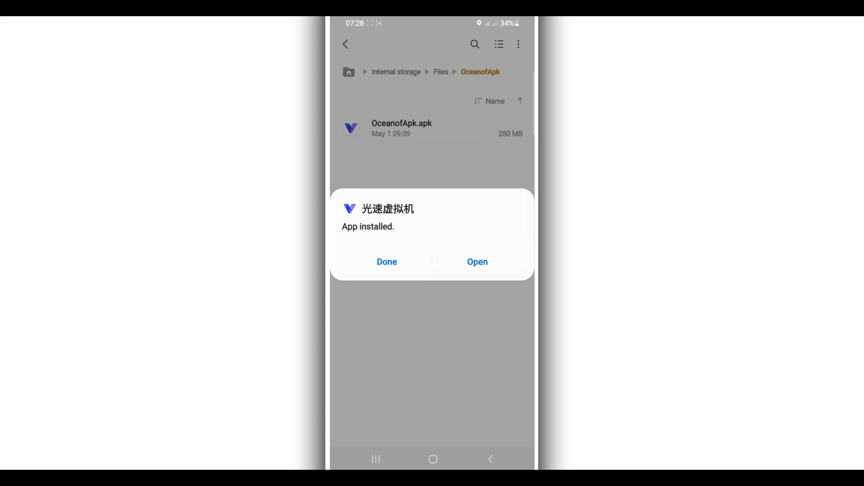
{"action": "left_click", "coordinate": [477, 262]}
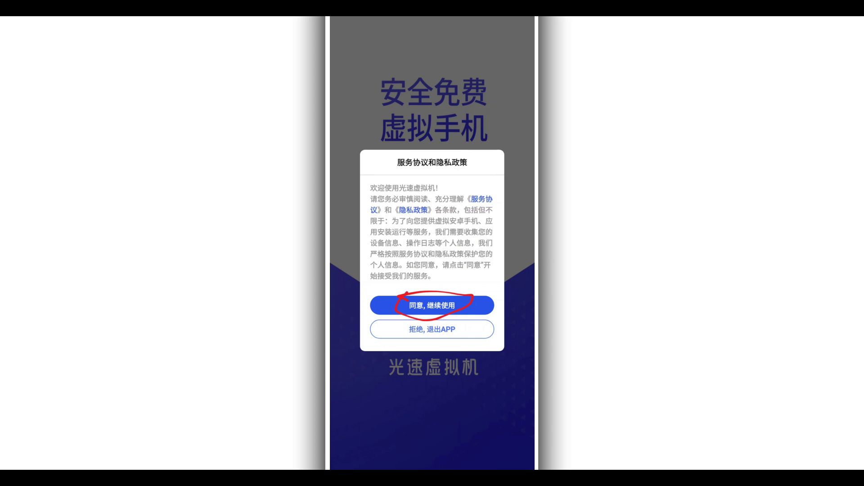
- Accept 光速虚拟机's service agreement and privacy policy with 同意，继续使用
{"action": "left_click", "coordinate": [432, 305]}
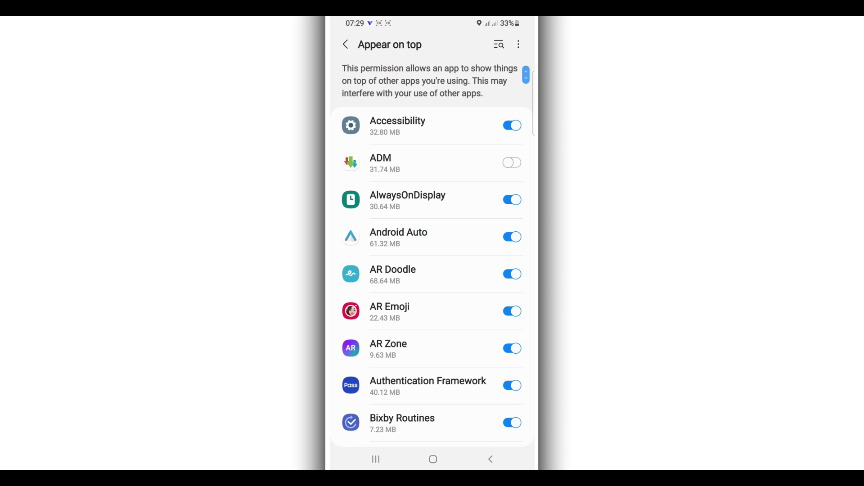
{"action": "scroll", "coordinate": [432, 254], "scroll_direction": "down", "scroll_amount": 3}
{"action": "scroll", "coordinate": [432, 254], "scroll_direction": "down", "scroll_amount": 3}
{"action": "scroll", "coordinate": [432, 255], "scroll_direction": "down", "scroll_amount": 3}
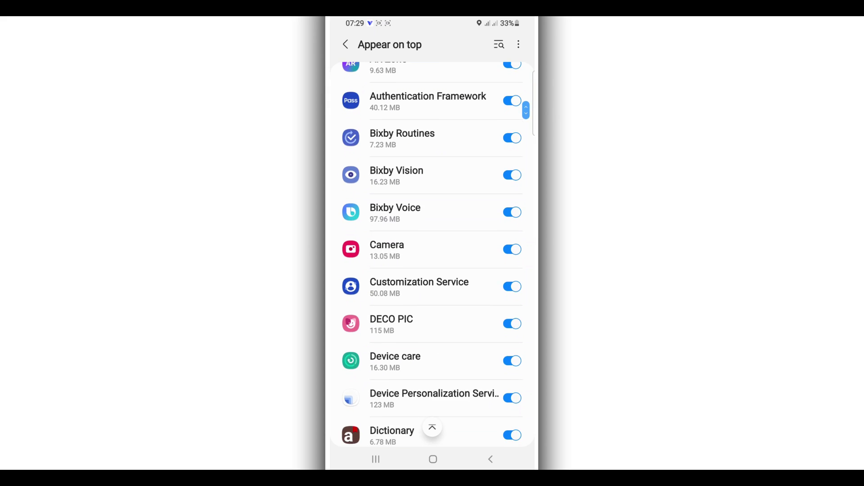
{"action": "scroll", "coordinate": [432, 254], "scroll_direction": "down", "scroll_amount": 3}
{"action": "scroll", "coordinate": [433, 253], "scroll_direction": "down", "scroll_amount": 3}
{"action": "scroll", "coordinate": [432, 254], "scroll_direction": "down", "scroll_amount": 3}
{"action": "scroll", "coordinate": [432, 254], "scroll_direction": "down", "scroll_amount": 2}
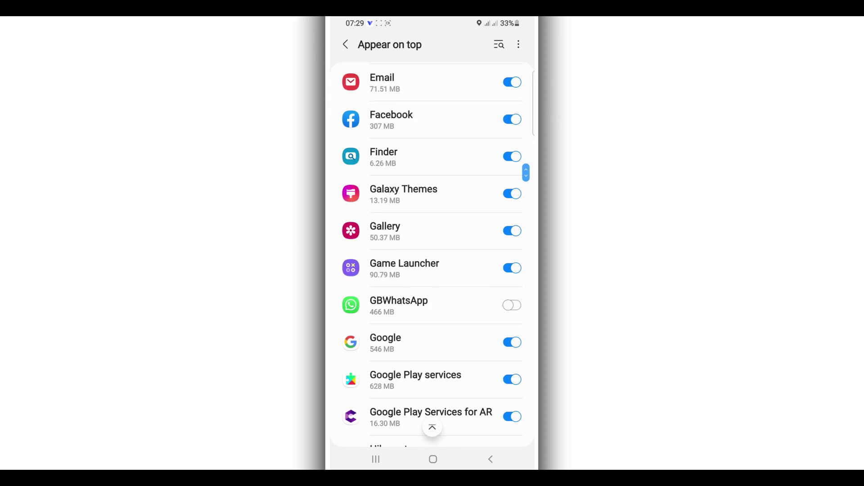
{"action": "scroll", "coordinate": [432, 254], "scroll_direction": "down", "scroll_amount": 2}
{"action": "scroll", "coordinate": [432, 254], "scroll_direction": "down", "scroll_amount": 1}
{"action": "scroll", "coordinate": [432, 254], "scroll_direction": "down", "scroll_amount": 4}
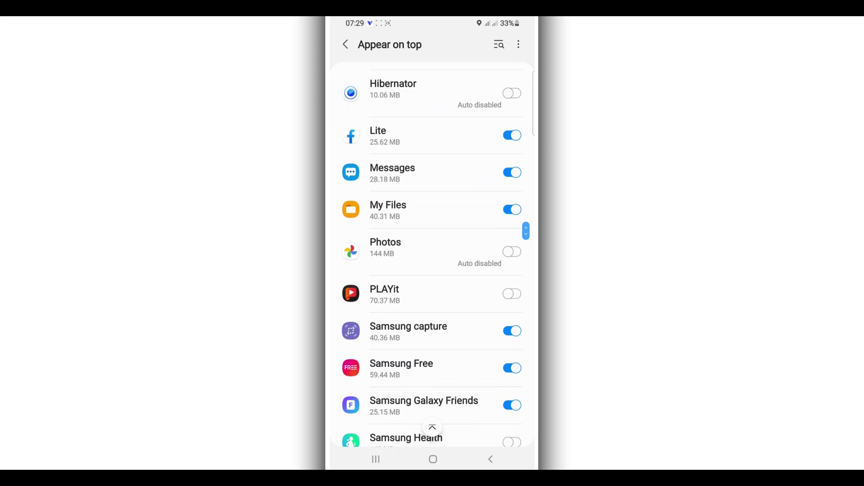
{"action": "scroll", "coordinate": [433, 254], "scroll_direction": "down", "scroll_amount": 2}
{"action": "scroll", "coordinate": [432, 254], "scroll_direction": "down", "scroll_amount": 2}
{"action": "scroll", "coordinate": [433, 254], "scroll_direction": "down", "scroll_amount": 3}
{"action": "scroll", "coordinate": [432, 254], "scroll_direction": "down", "scroll_amount": 2}
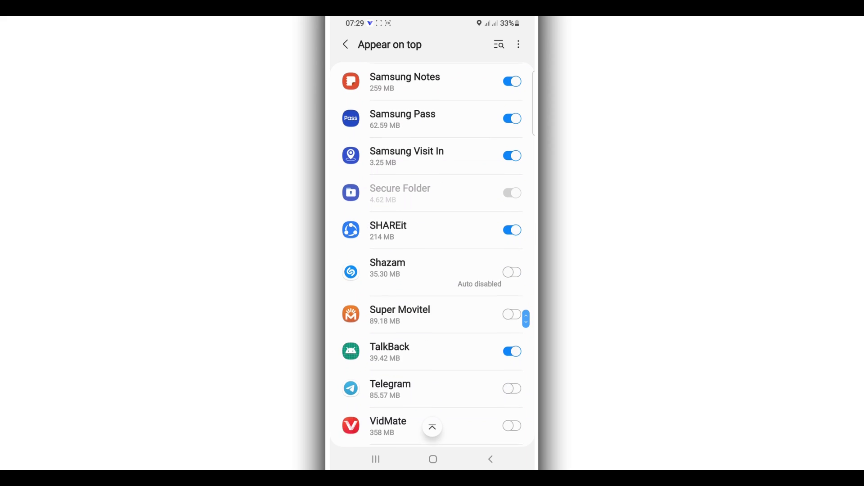
{"action": "scroll", "coordinate": [432, 253], "scroll_direction": "down", "scroll_amount": 1}
{"action": "scroll", "coordinate": [432, 254], "scroll_direction": "down", "scroll_amount": 1}
{"action": "scroll", "coordinate": [432, 255], "scroll_direction": "down", "scroll_amount": 1}
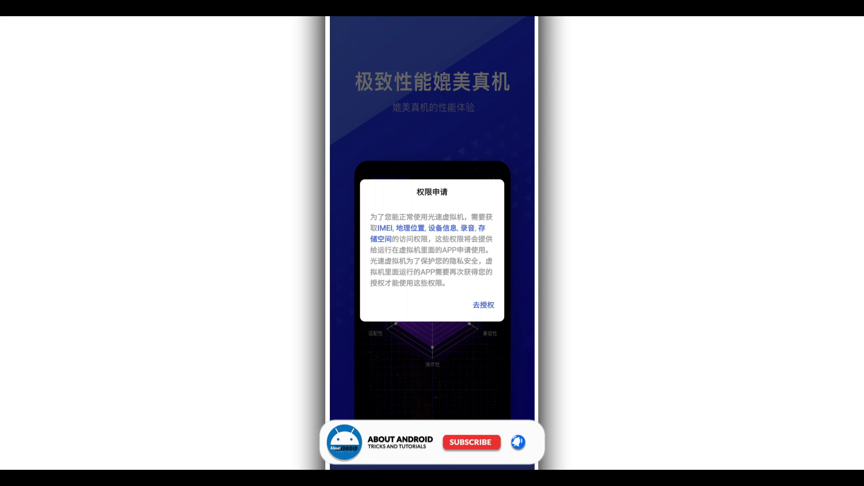
- Allow 光速虚拟机 location, audio recording, phone-call and storage access
{"action": "left_click", "coordinate": [484, 304]}
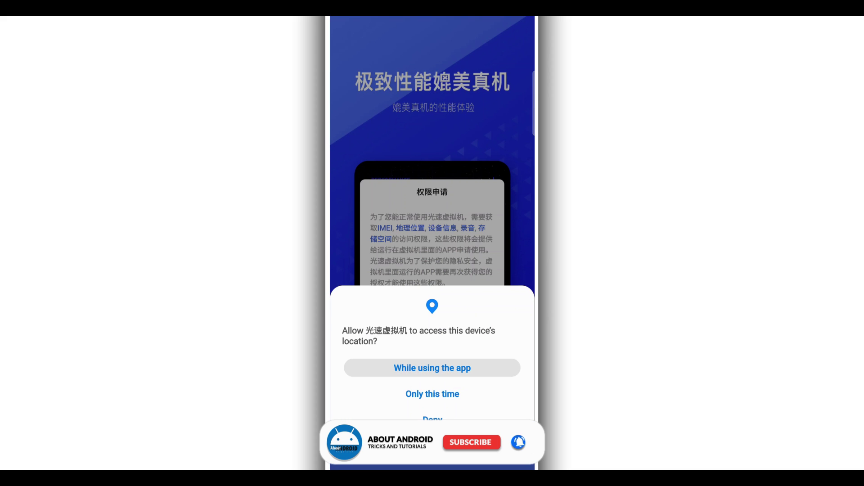
{"action": "left_click", "coordinate": [432, 369]}
{"action": "left_click", "coordinate": [432, 367]}
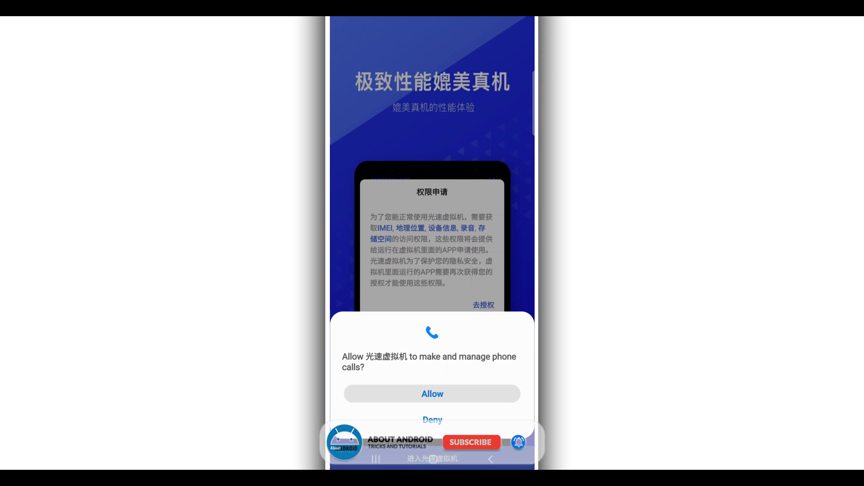
{"action": "left_click", "coordinate": [432, 393]}
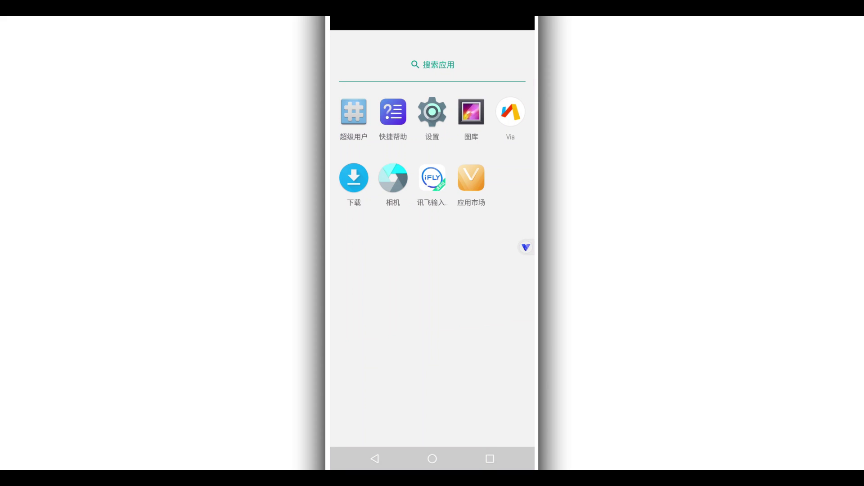
- Launch the 设置 app from the virtual system's app drawer
{"action": "left_click", "coordinate": [432, 112]}
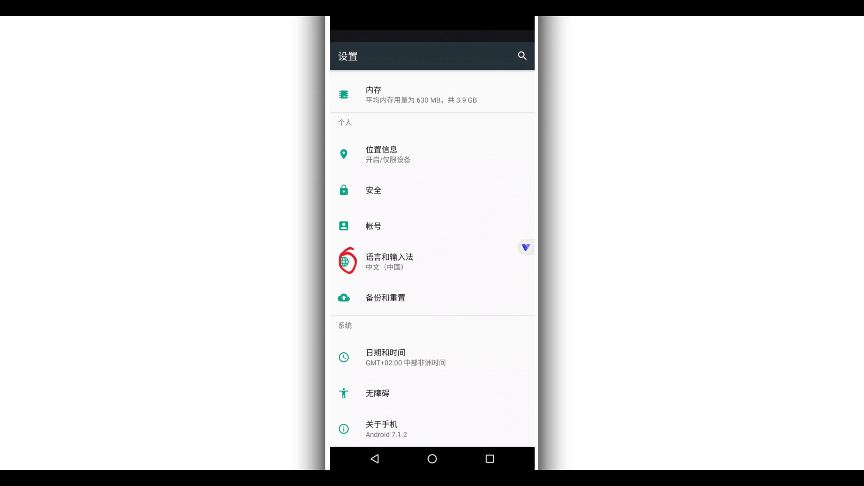
- Add English (United States) under 语言和输入法 > 语言 and drag it to first place
{"action": "left_click", "coordinate": [432, 261]}
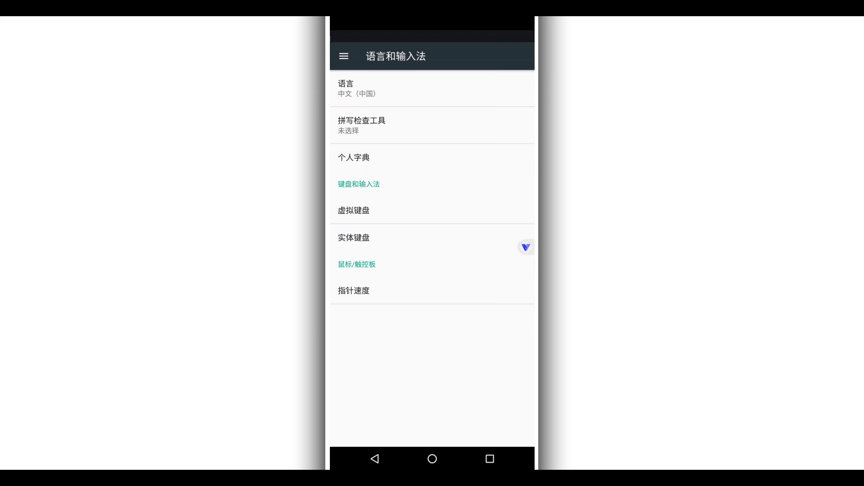
{"action": "left_click", "coordinate": [433, 89]}
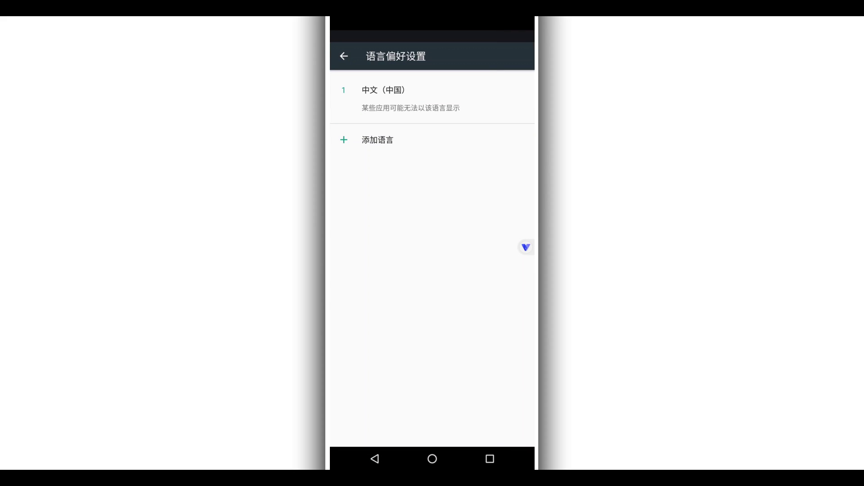
{"action": "left_click", "coordinate": [432, 140]}
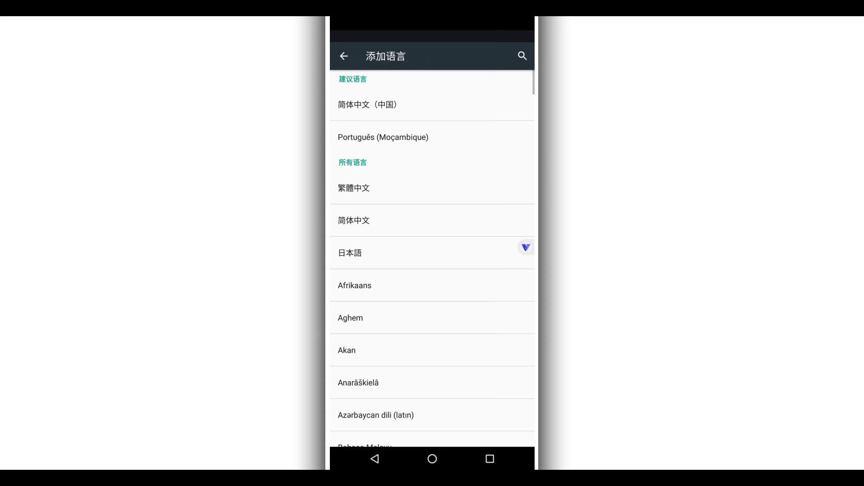
{"action": "scroll", "coordinate": [432, 259], "scroll_direction": "down", "scroll_amount": 1}
{"action": "scroll", "coordinate": [432, 258], "scroll_direction": "down", "scroll_amount": 3}
{"action": "scroll", "coordinate": [432, 258], "scroll_direction": "down", "scroll_amount": 4}
{"action": "scroll", "coordinate": [432, 258], "scroll_direction": "down", "scroll_amount": 4}
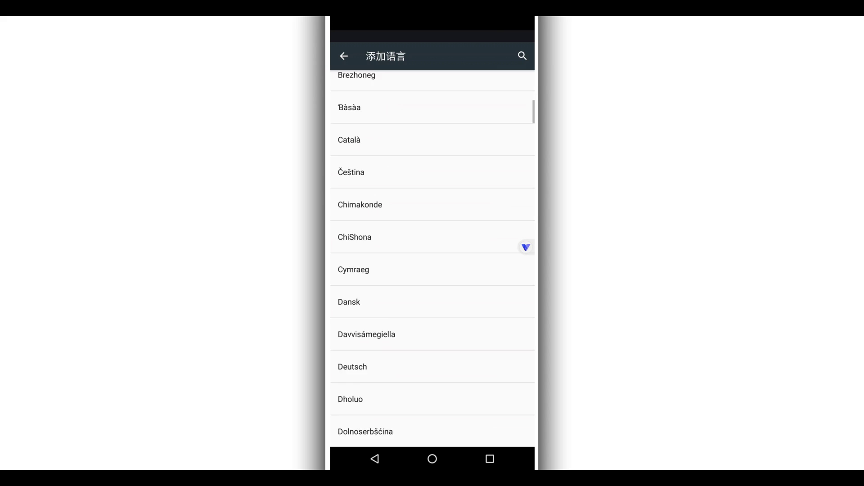
{"action": "scroll", "coordinate": [432, 259], "scroll_direction": "down", "scroll_amount": 4}
{"action": "scroll", "coordinate": [432, 259], "scroll_direction": "down", "scroll_amount": 2}
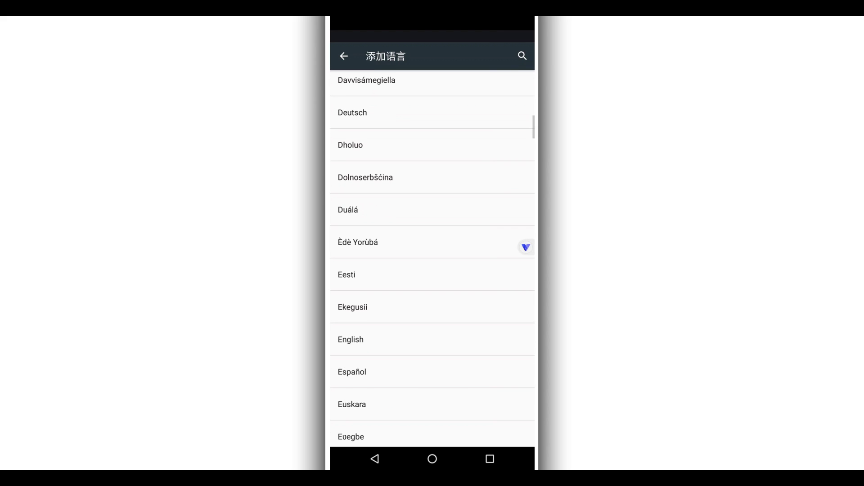
{"action": "left_click", "coordinate": [350, 339]}
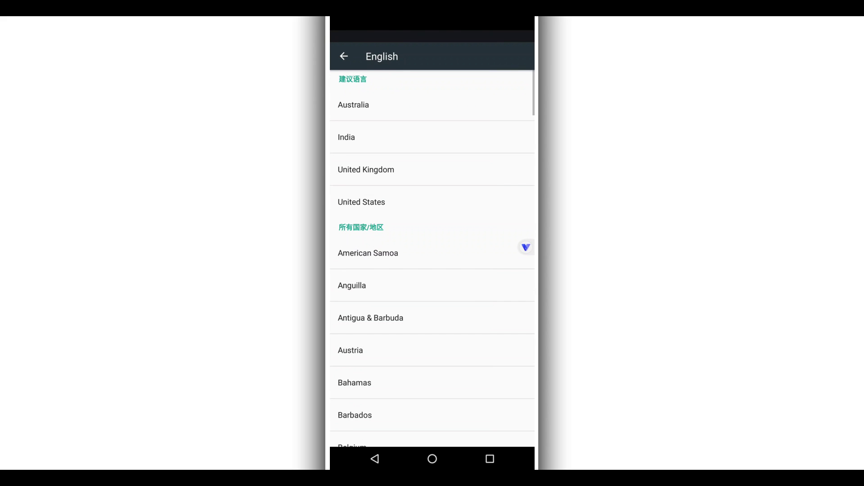
{"action": "scroll", "coordinate": [433, 258], "scroll_direction": "down", "scroll_amount": 2}
{"action": "scroll", "coordinate": [432, 259], "scroll_direction": "down", "scroll_amount": 1}
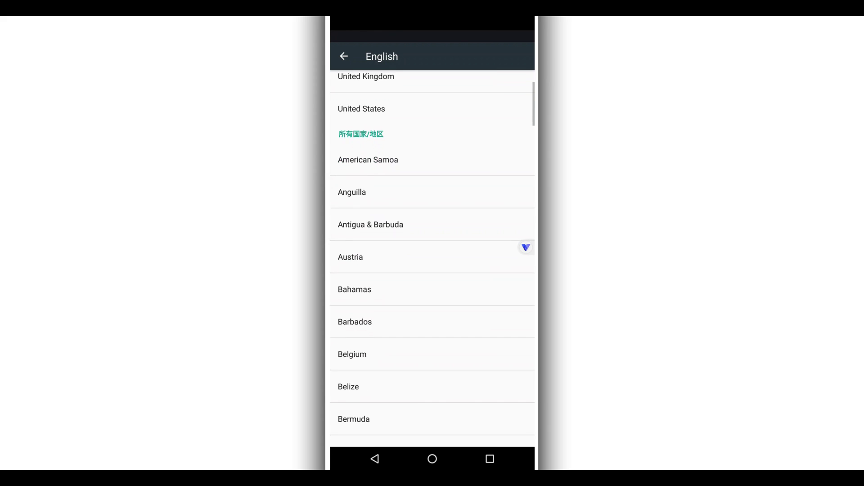
{"action": "scroll", "coordinate": [432, 258], "scroll_direction": "up", "scroll_amount": 3}
{"action": "left_click", "coordinate": [361, 202]}
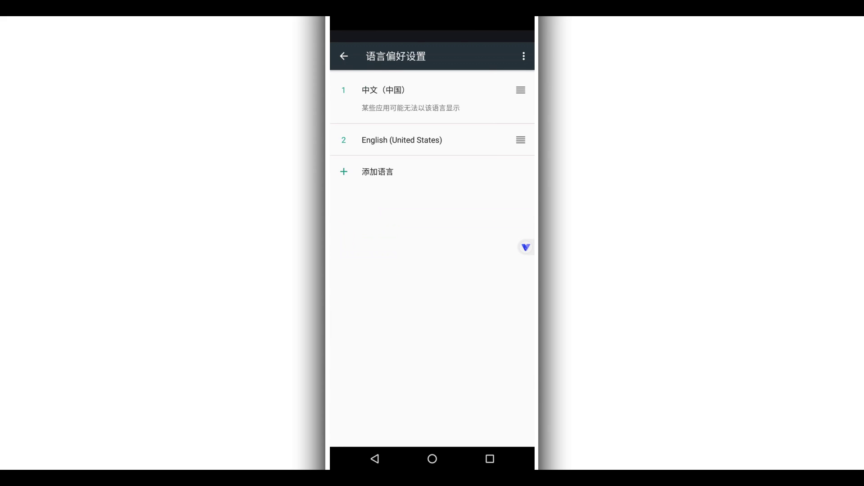
{"action": "left_click_drag", "start_coordinate": [520, 122], "coordinate": [520, 90]}
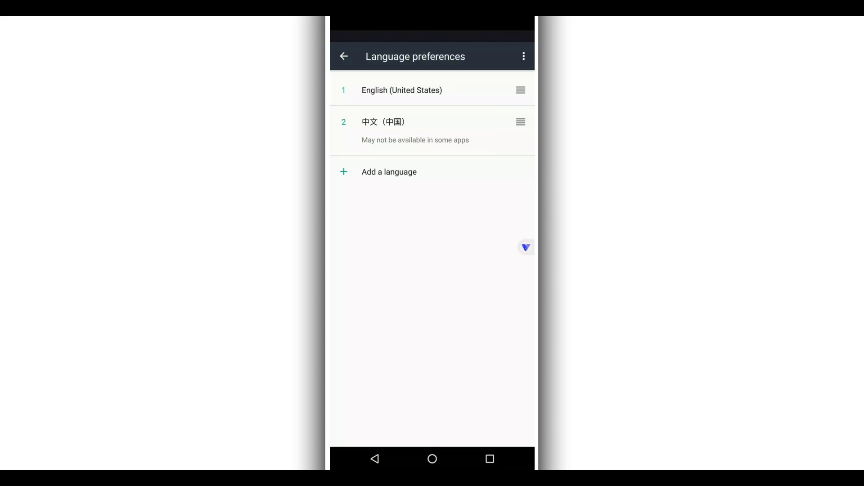
{"action": "left_click", "coordinate": [375, 458]}
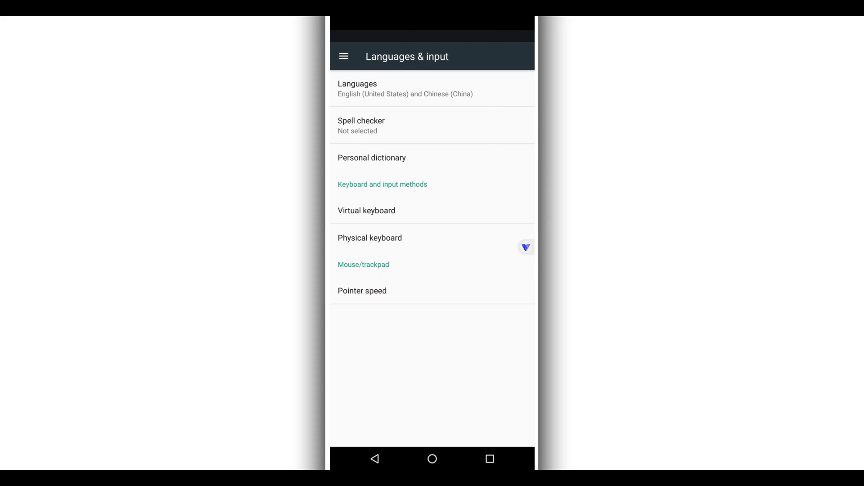
{"action": "left_click", "coordinate": [375, 458]}
- Close the now-English virtual Settings to return to the virtual home screen
{"action": "left_click", "coordinate": [375, 459]}
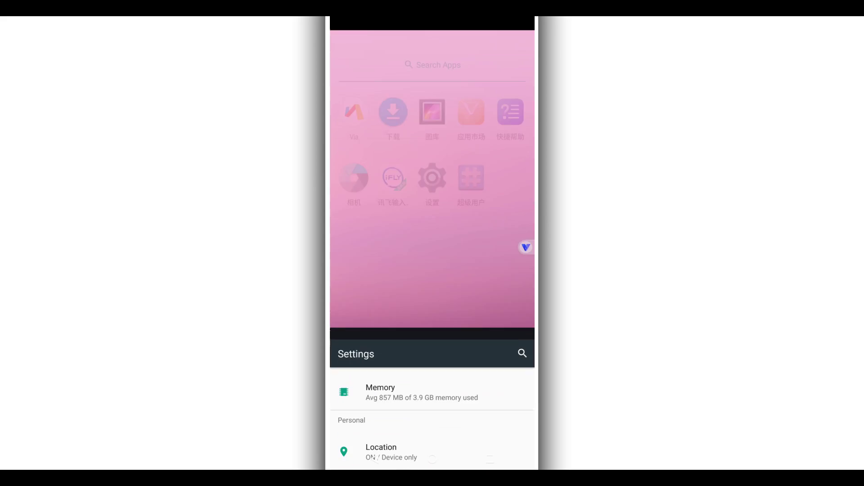